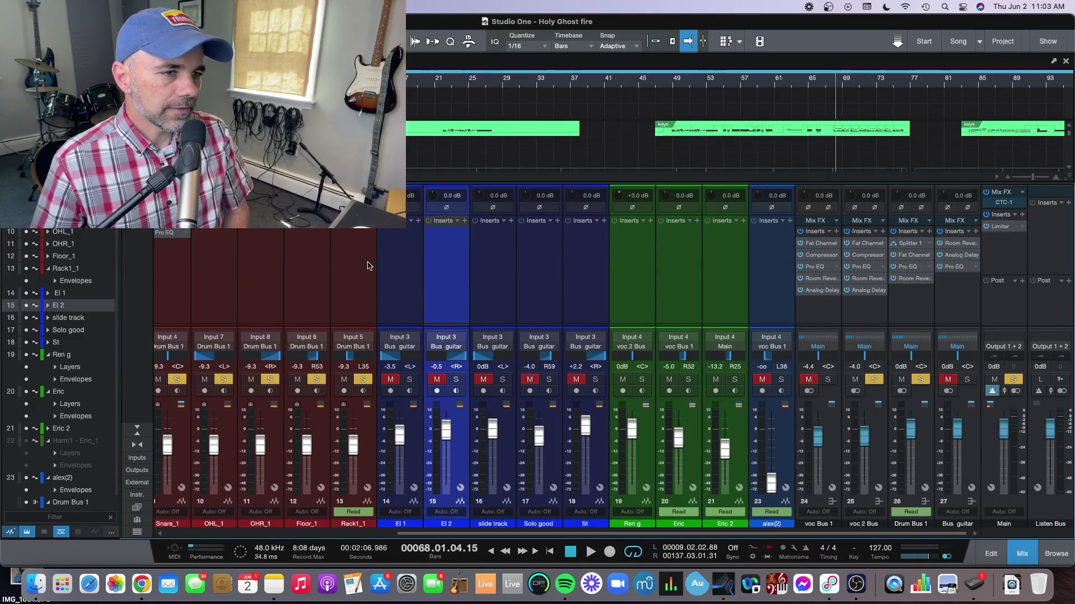
Step: Clear every mute and solo with Shift+S and Shift+M, then select the St guitar channel
click(342, 535)
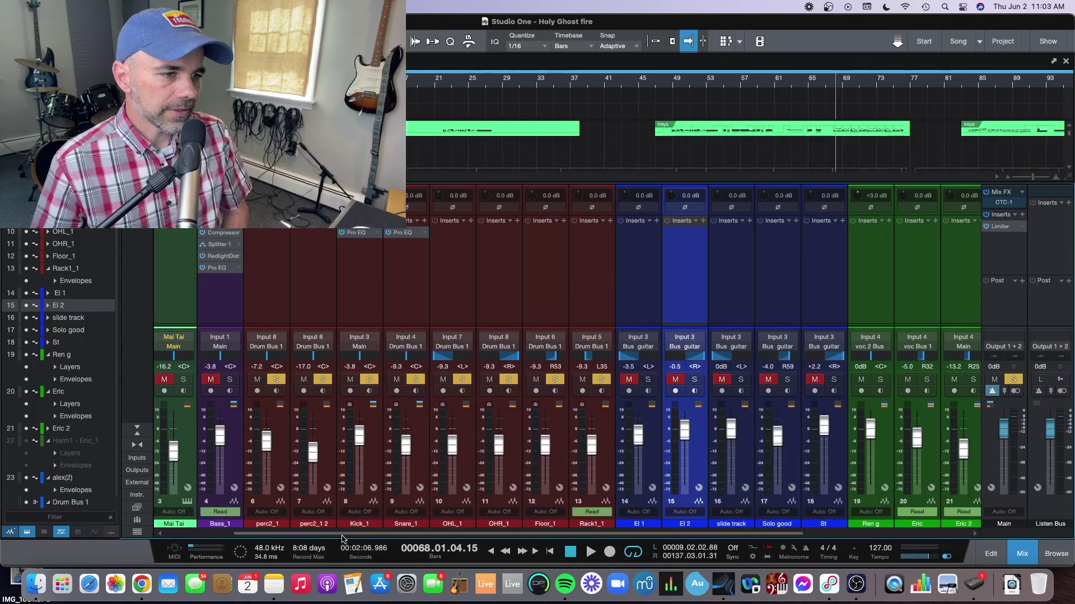
drag(342, 537, 531, 535)
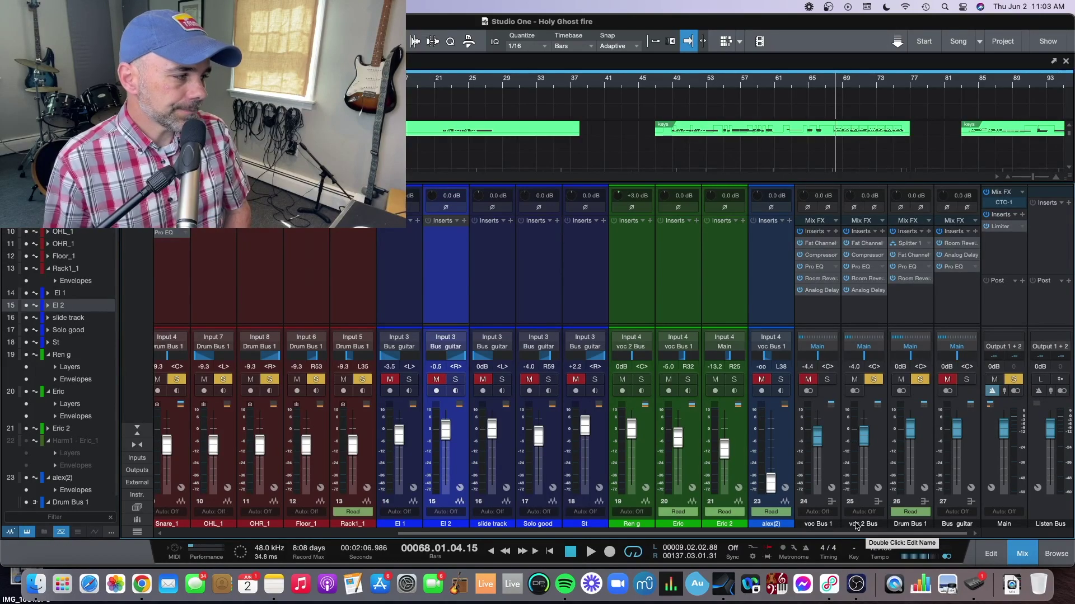
key(shift+s)
key(shift+m)
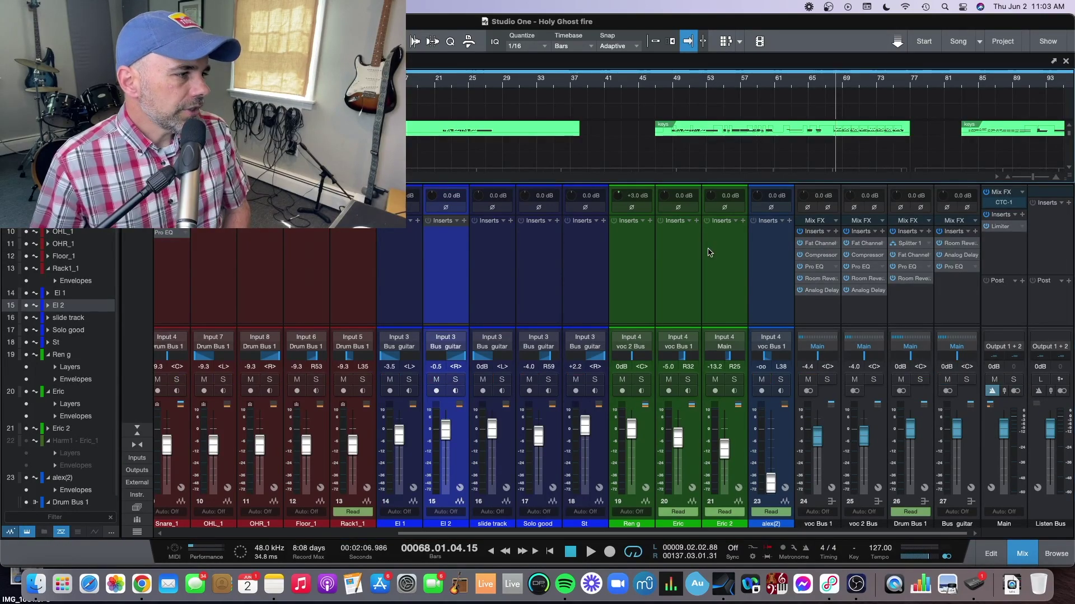
click(568, 302)
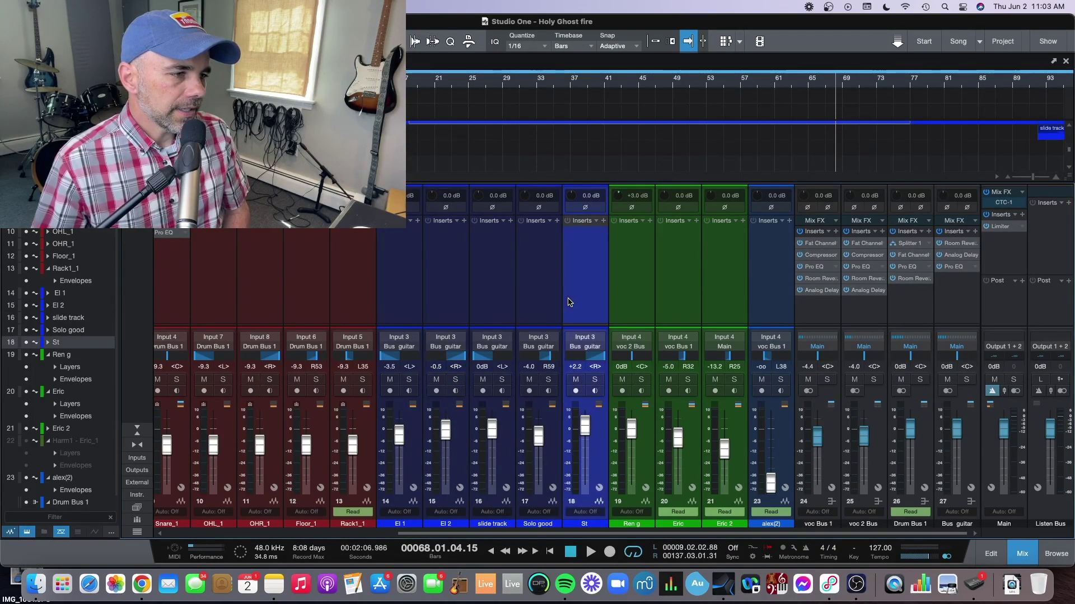
Step: Select guitar channels El 1 through St, dismiss their context menu, and solo the guitar bus
shift+click(399, 305)
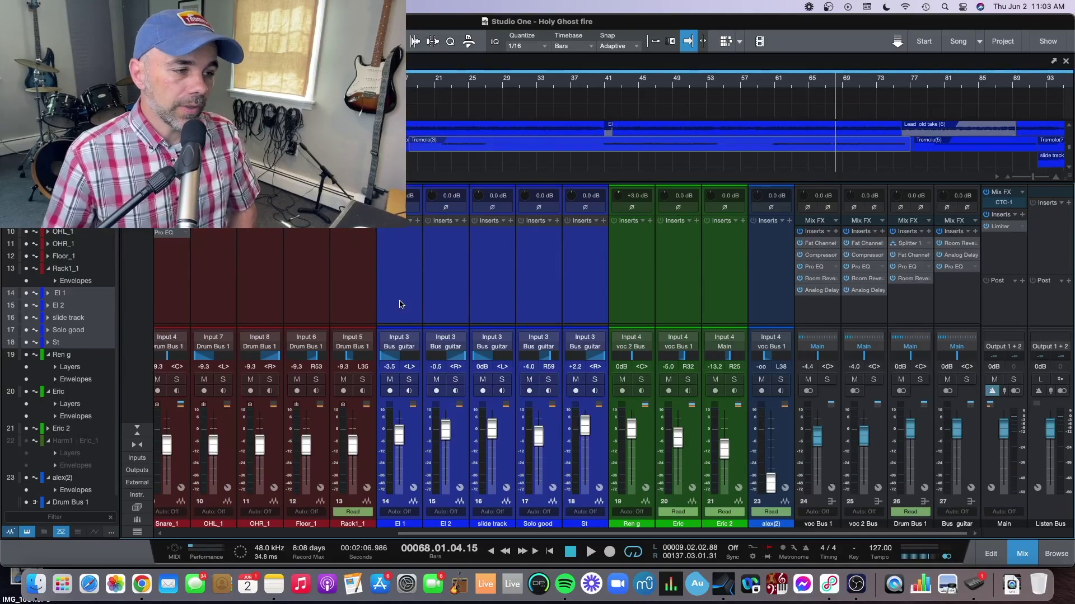
right_click(399, 305)
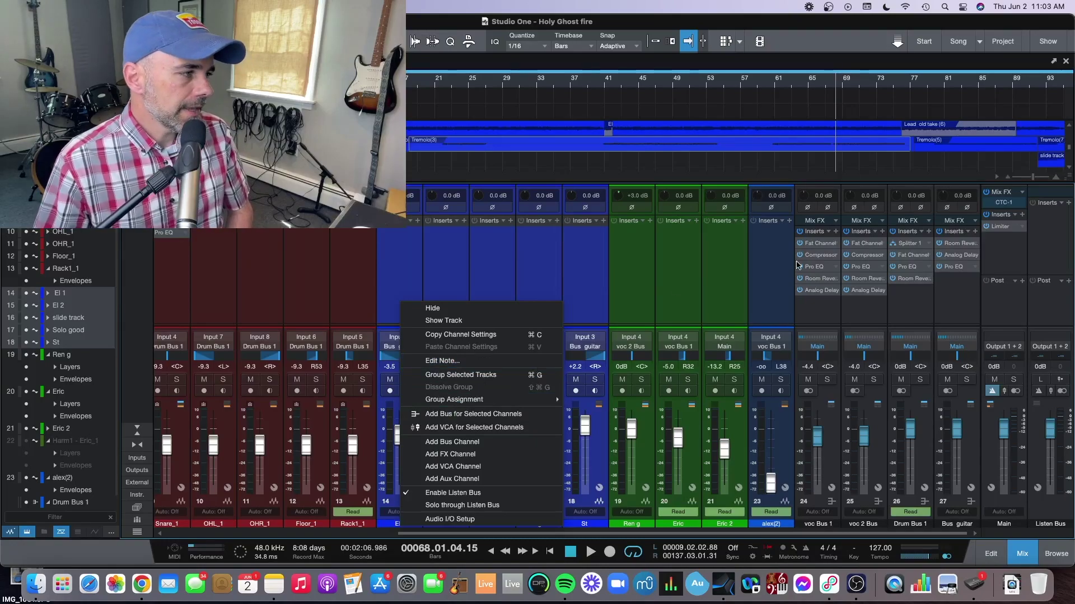
click(965, 318)
click(968, 380)
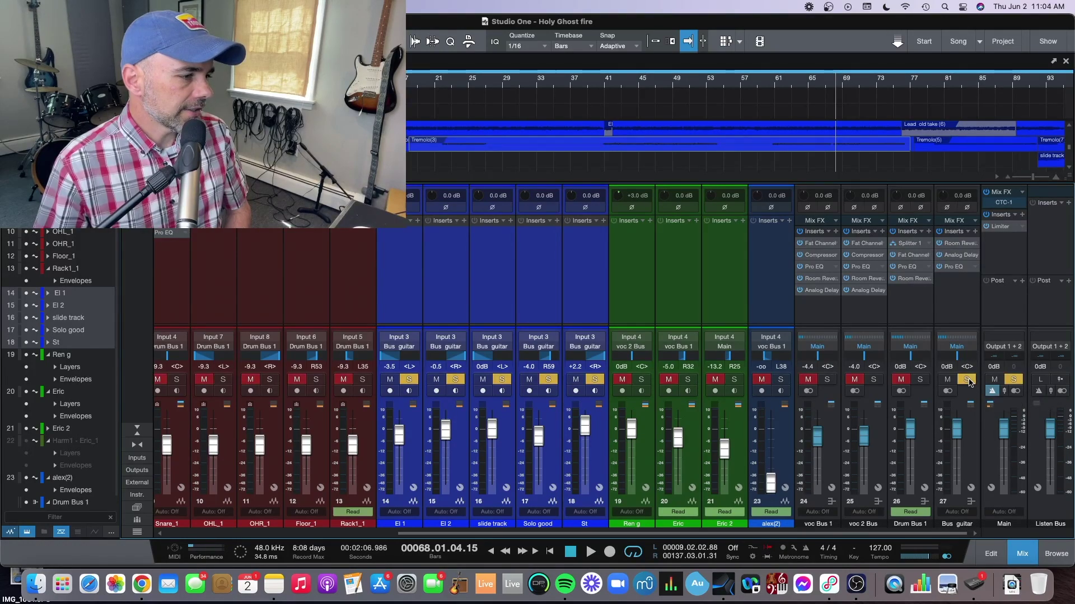
Step: Play and stop the soloed guitar bus, then move the solo to Drum Bus 1 and play
key(space)
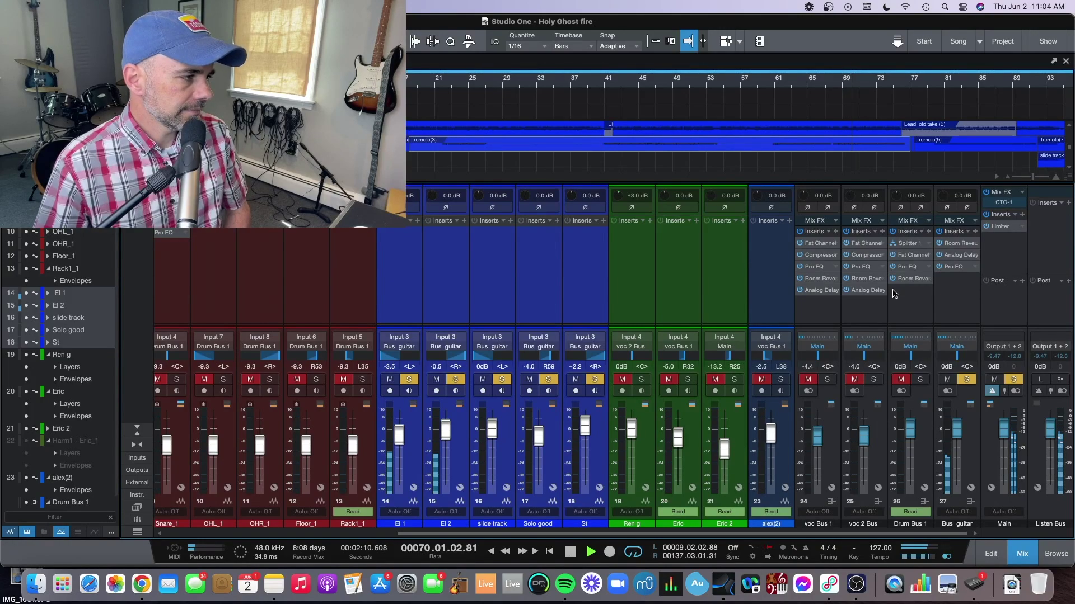
key(space)
click(964, 382)
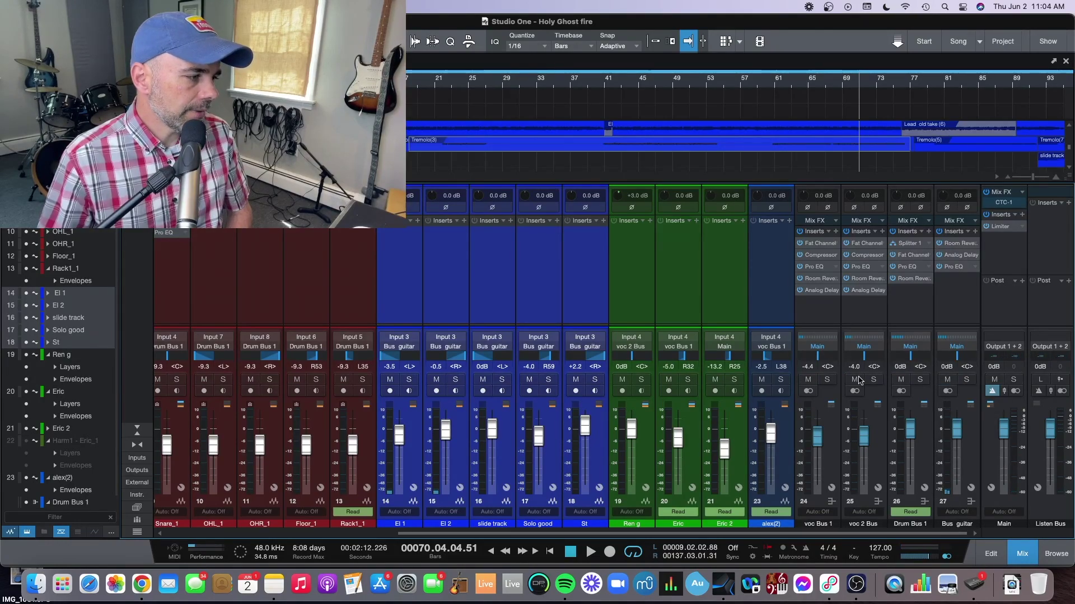
click(918, 380)
key(space)
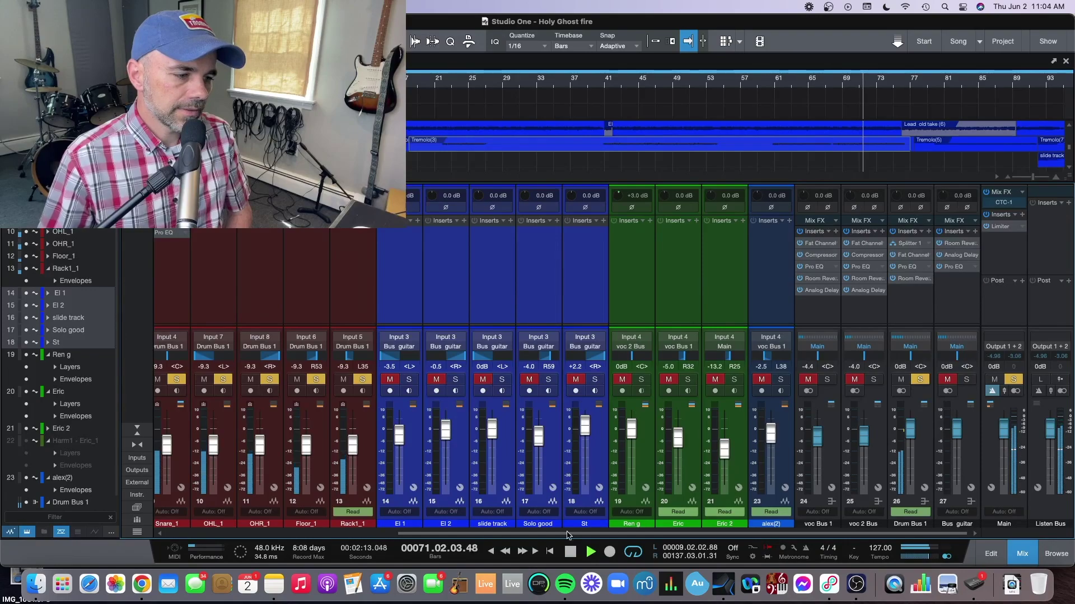
Step: Solo Kick_1 alongside the drums, then toggle Drum Bus 1's solo off and back on
scroll(378, 536, left, 5)
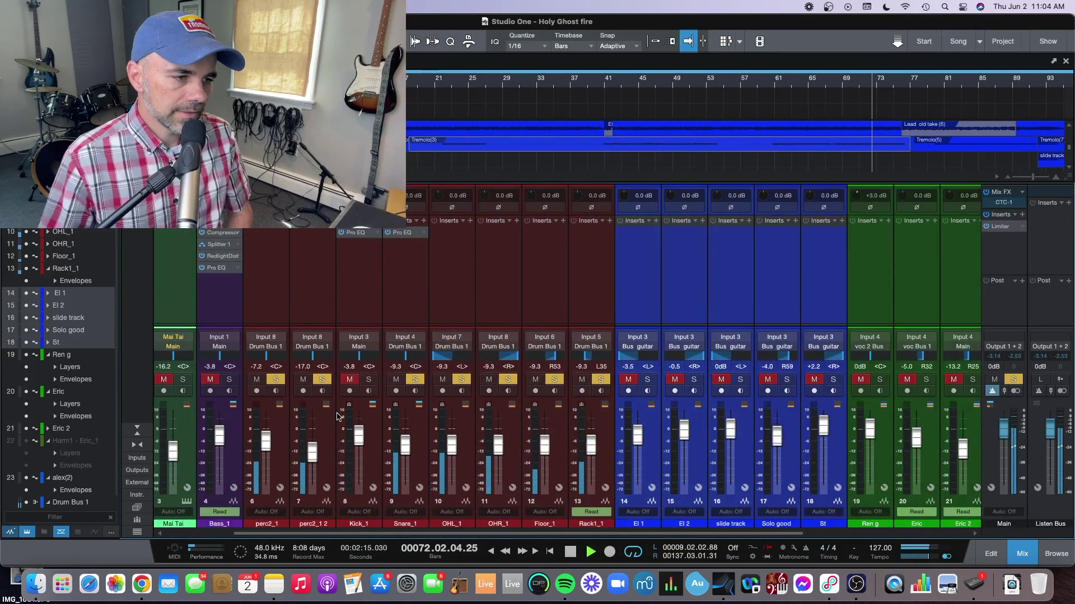
click(368, 380)
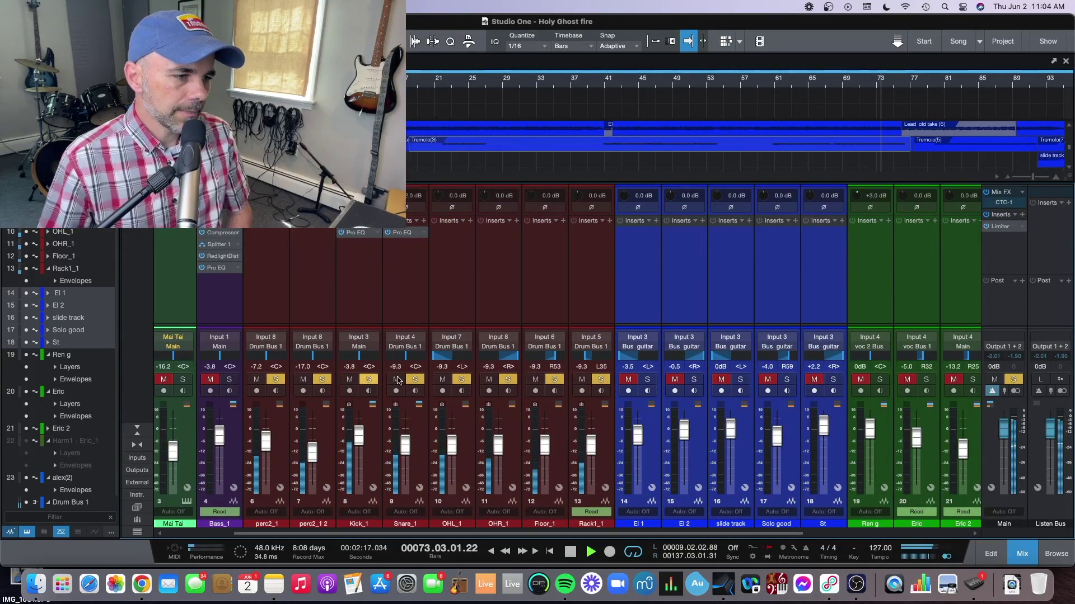
click(821, 535)
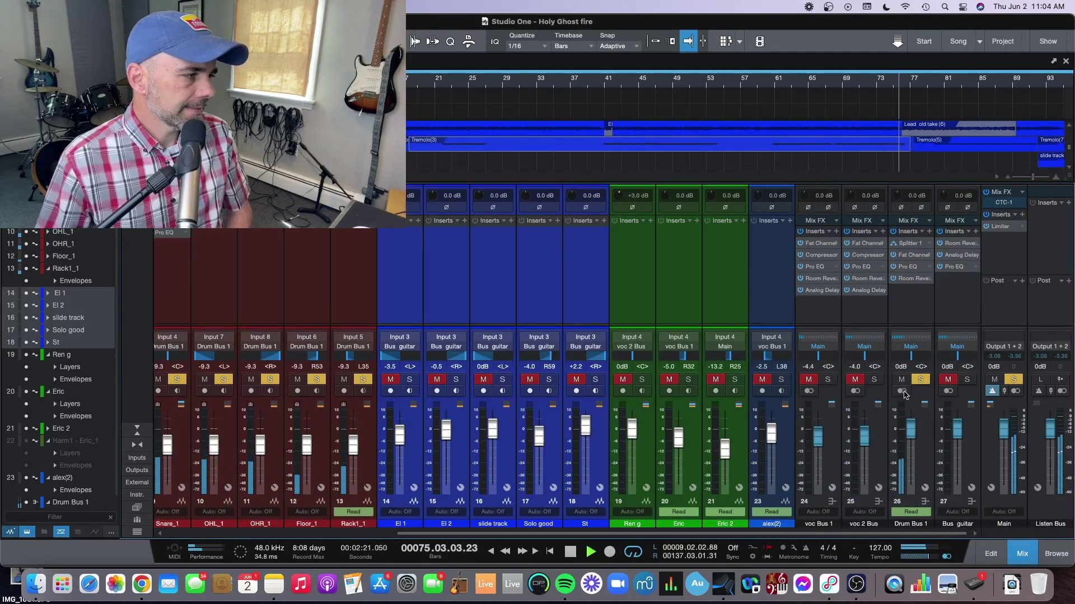
click(919, 380)
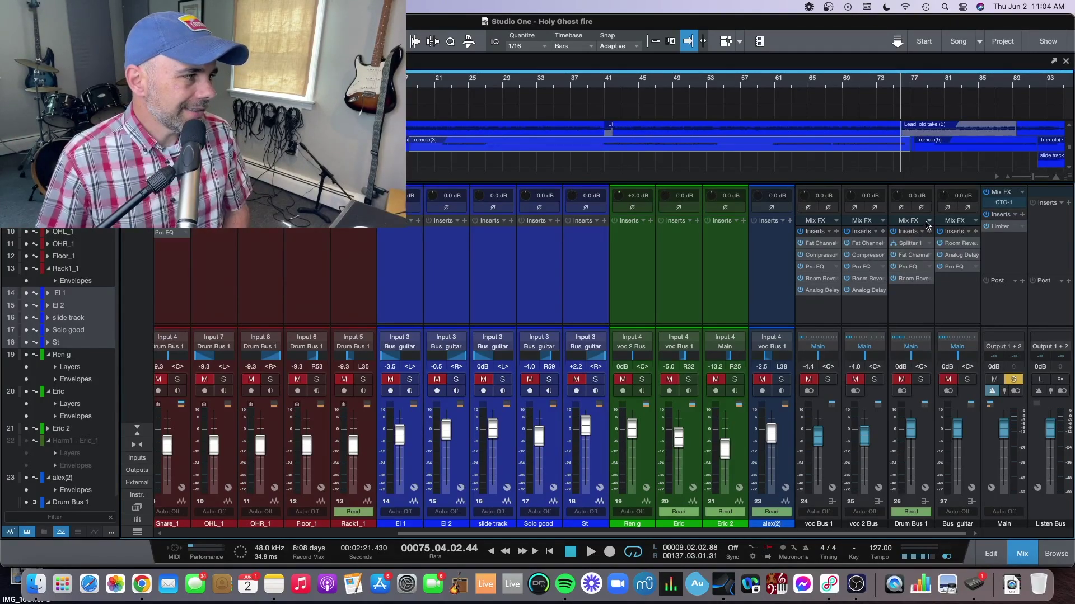
click(921, 380)
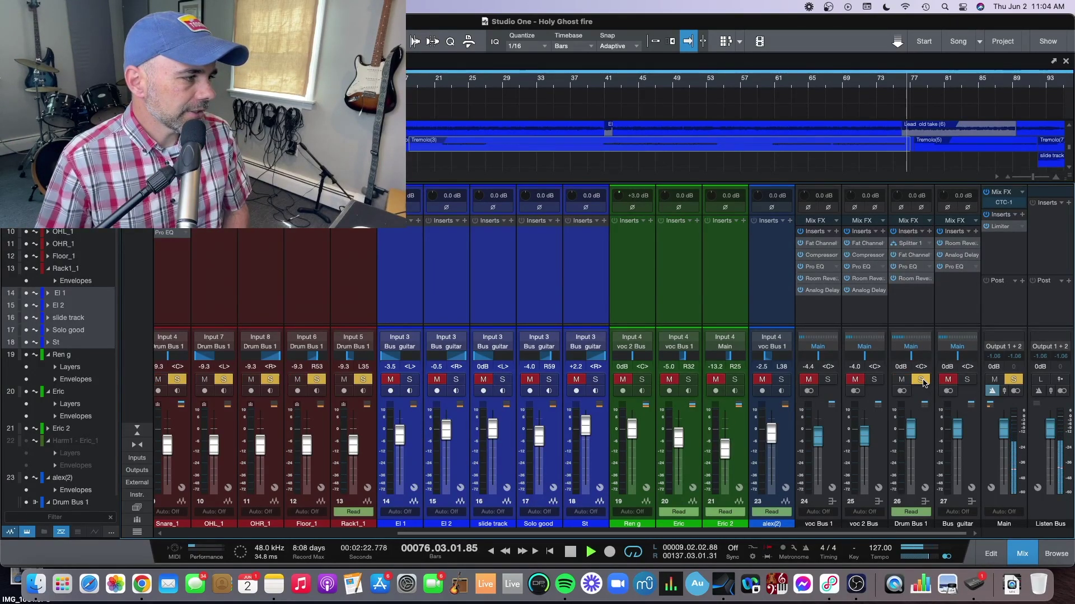
click(344, 536)
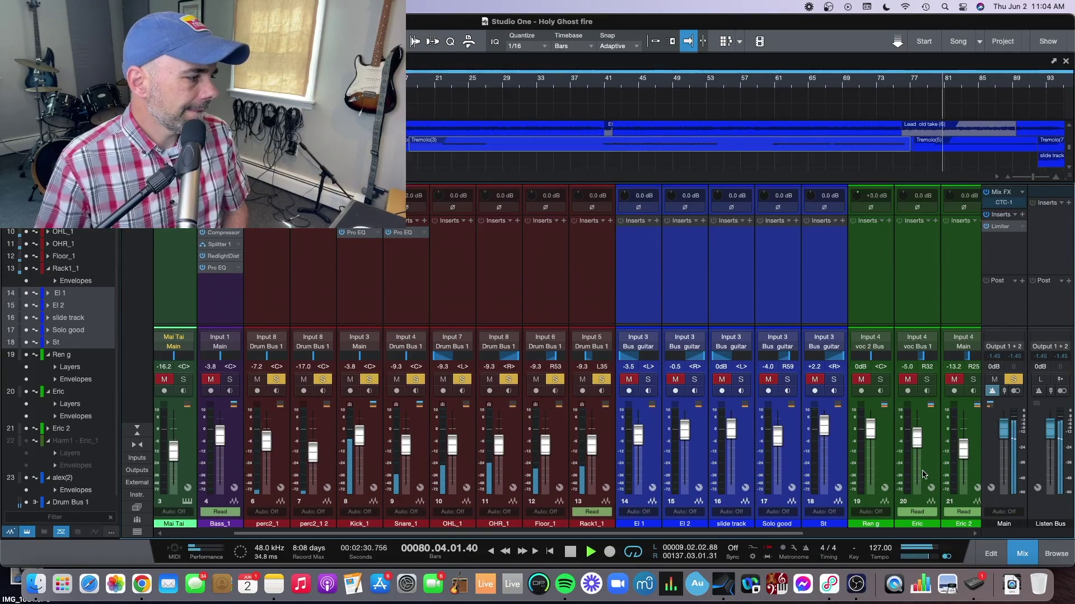
Step: Play from bar 49 while bypassing and restoring Drum Bus 1's inserts, then return to bar 44
click(928, 536)
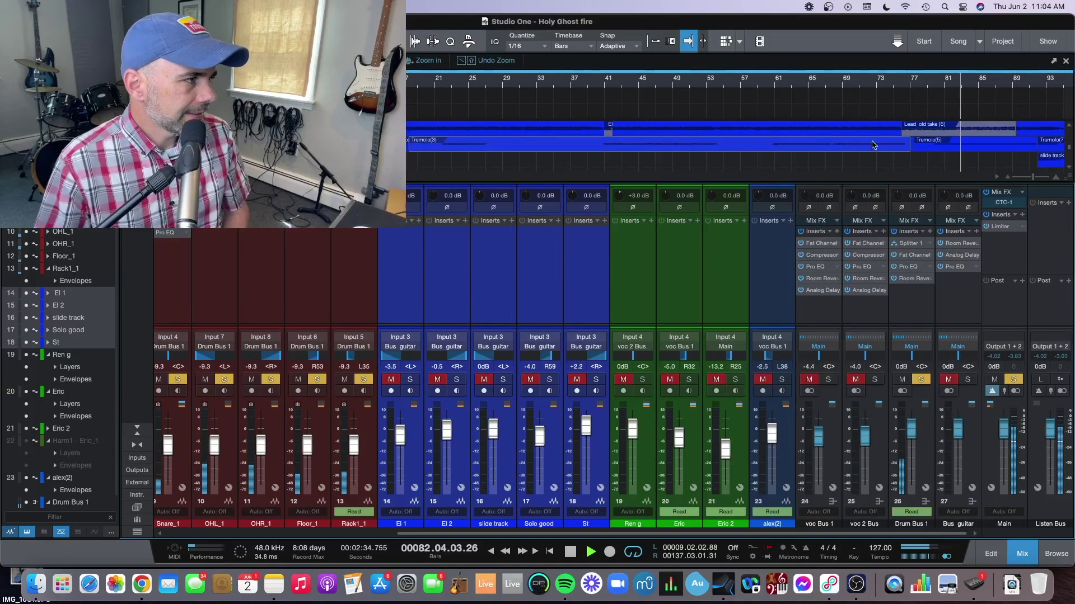
click(672, 95)
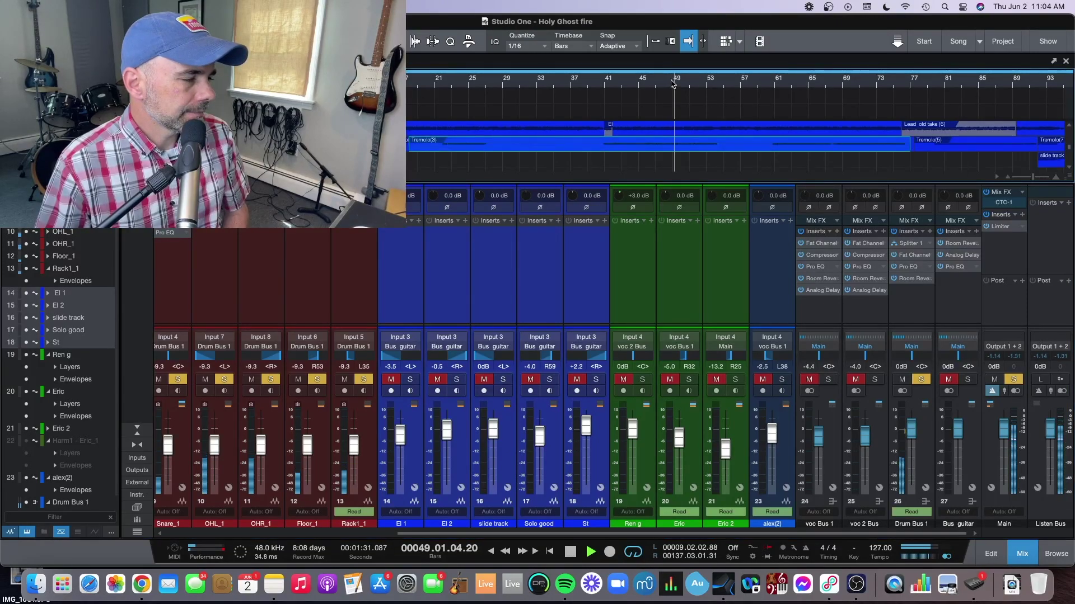
click(895, 231)
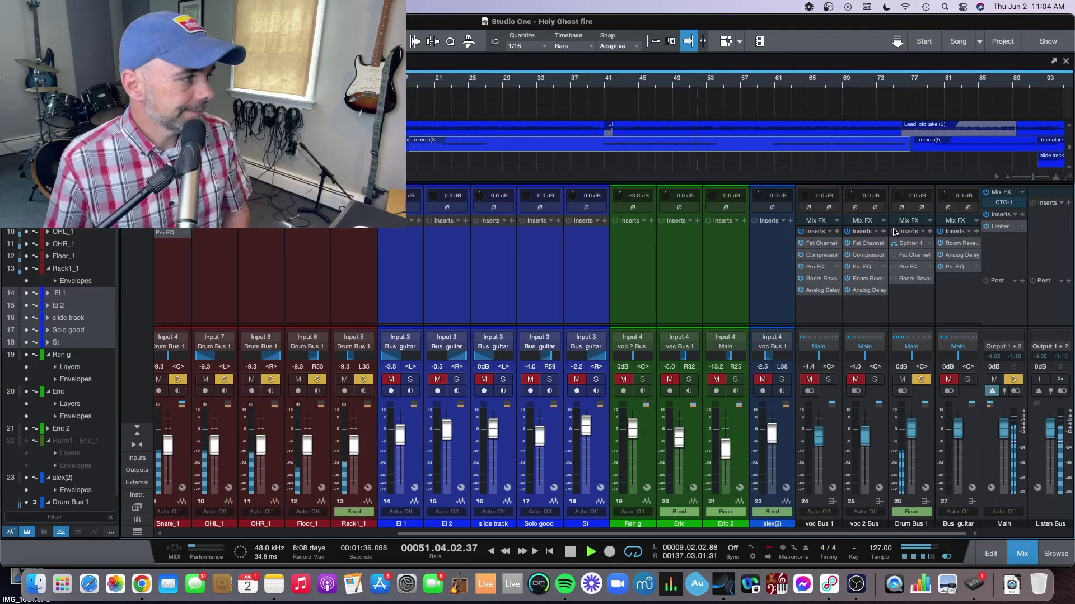
click(894, 231)
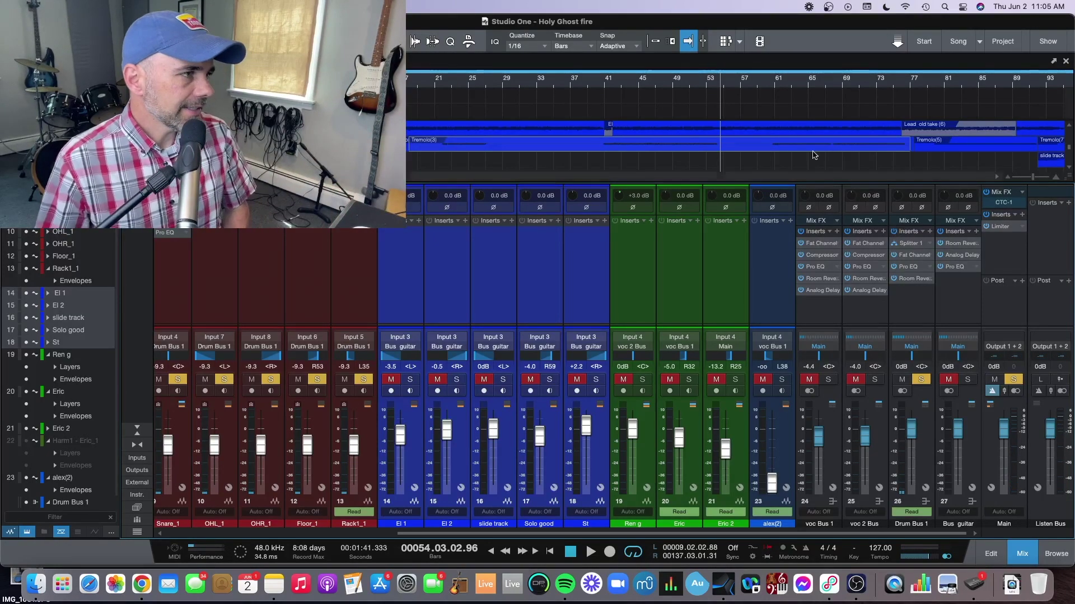
click(633, 82)
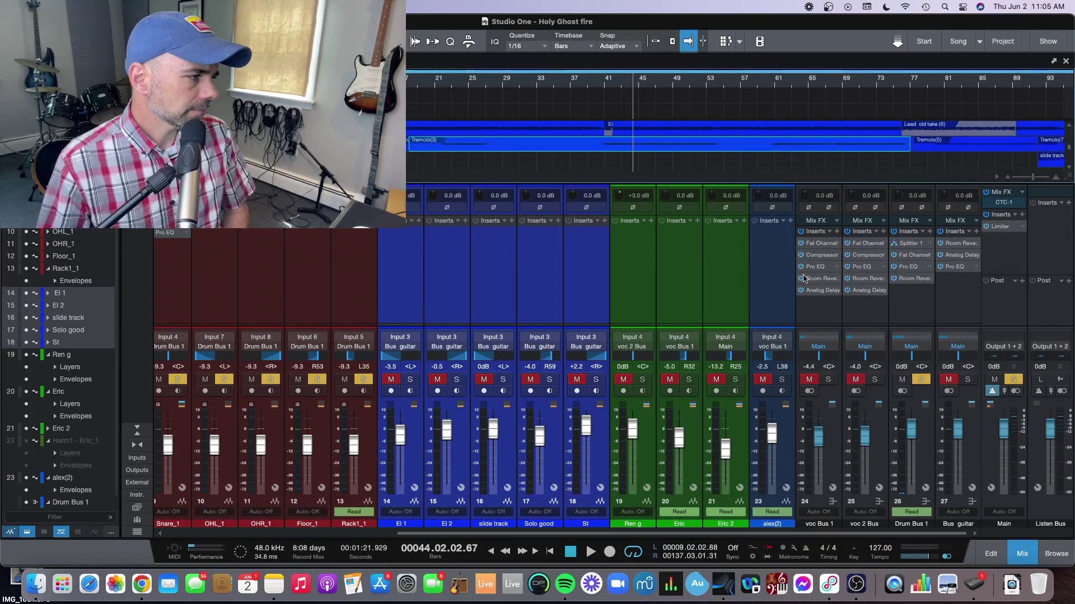
Step: Swap the solo from Drum Bus 1 to voc 2 Bus during playback and unsolo Kick_1
click(922, 380)
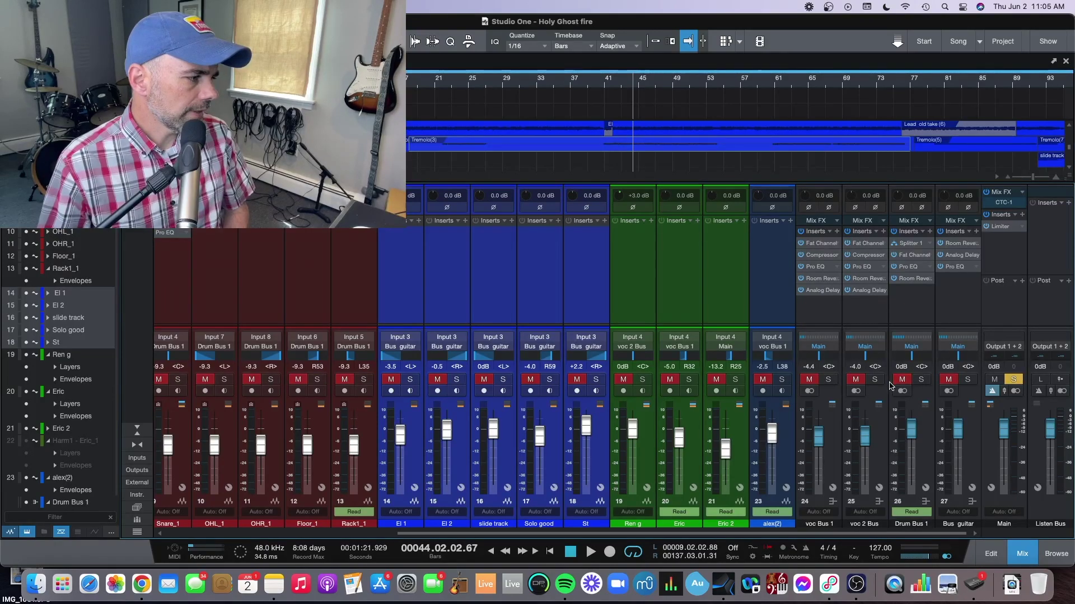
key(space)
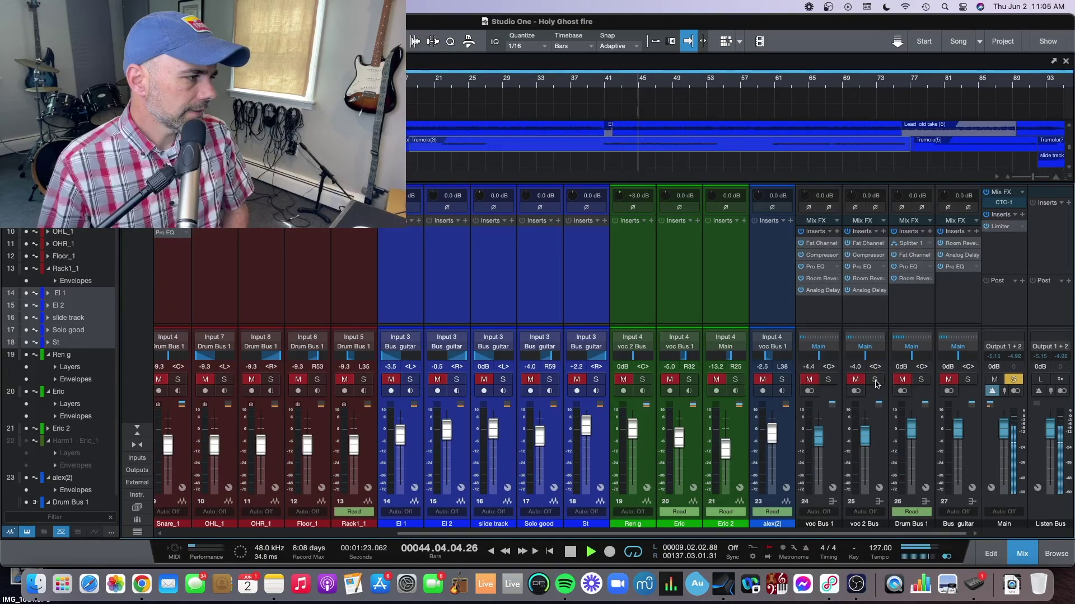
click(874, 381)
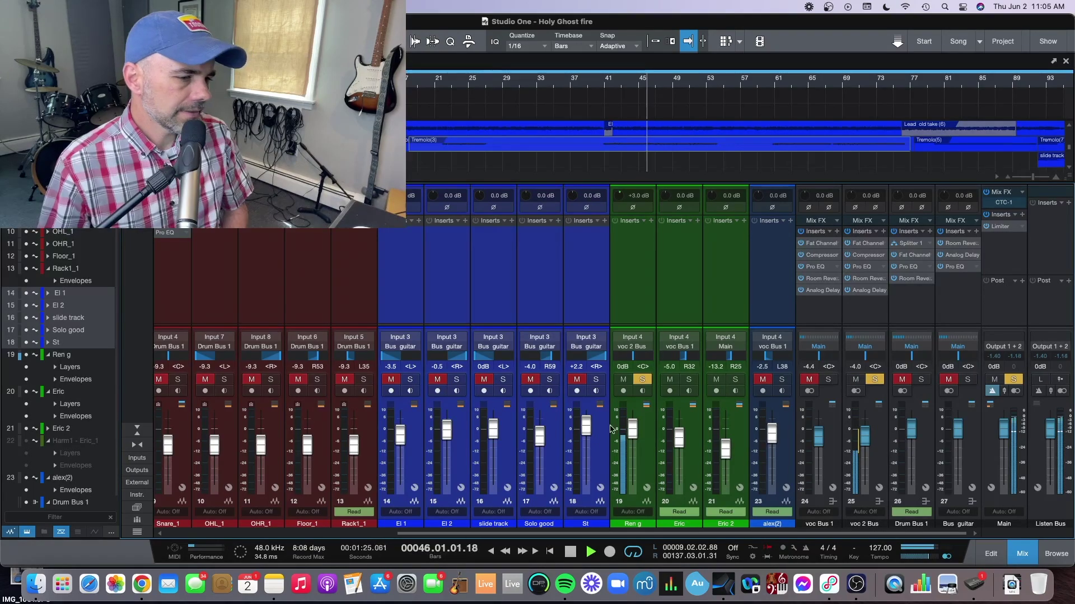
click(365, 535)
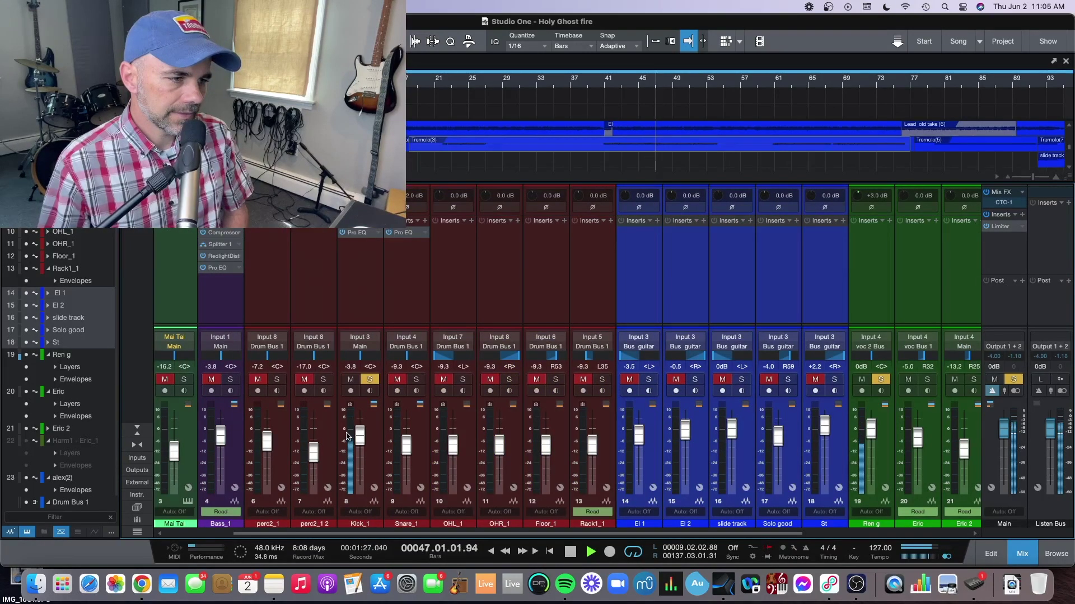
click(370, 380)
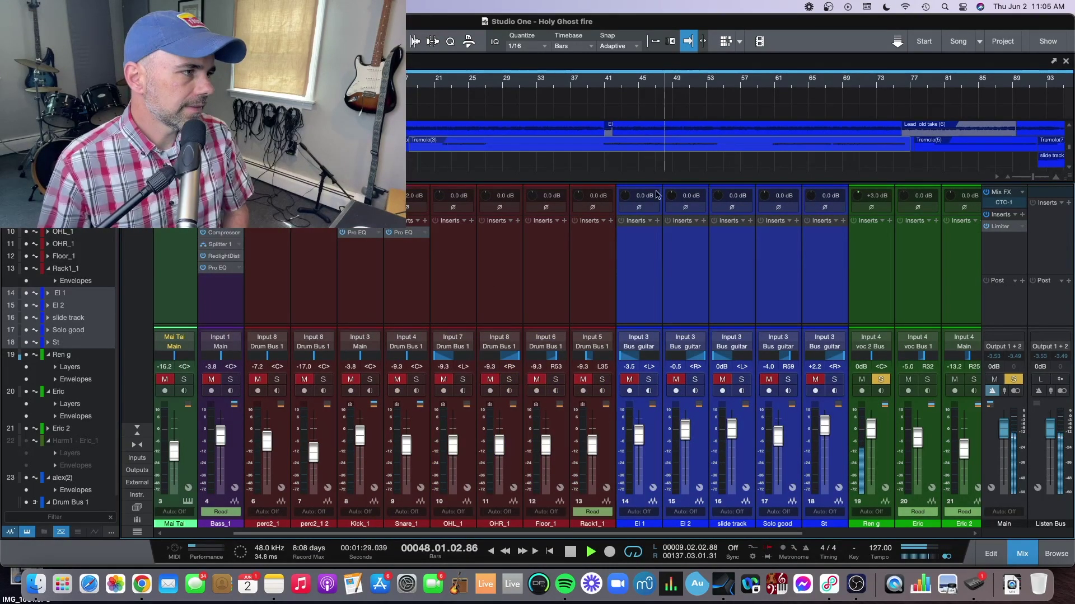
click(864, 535)
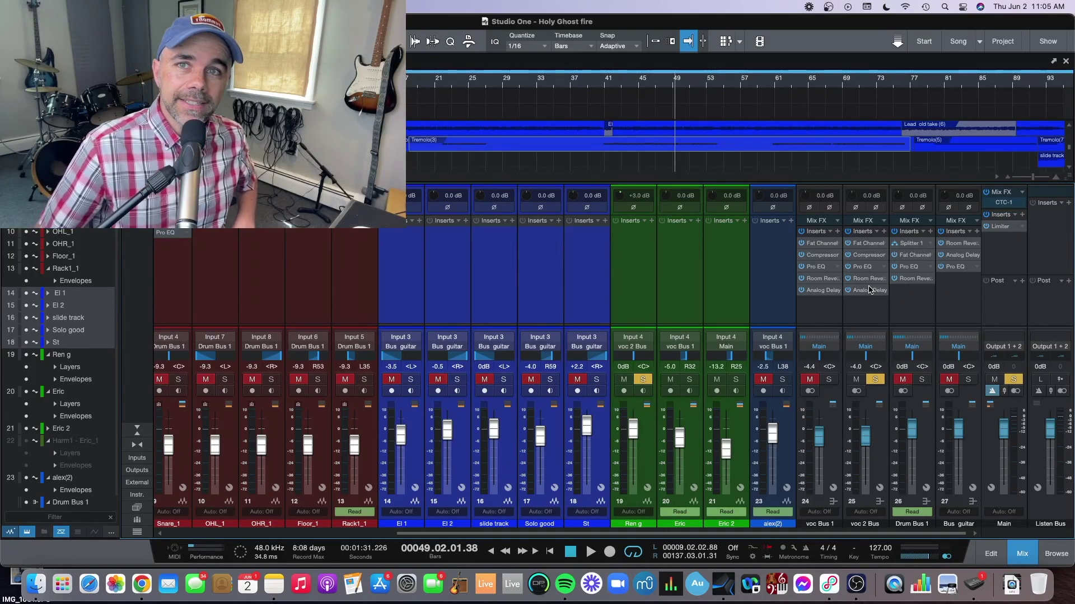
Step: Close the mixer with F3, dismiss the Floor_1 event menu, deselect events, and jump to bar 64
key(F3)
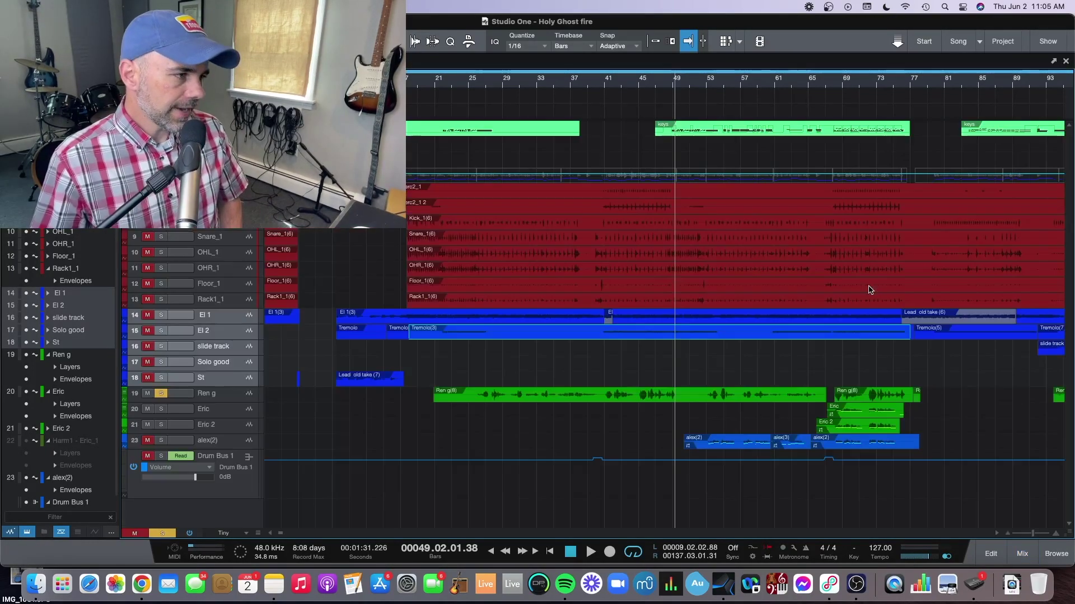
right_click(870, 289)
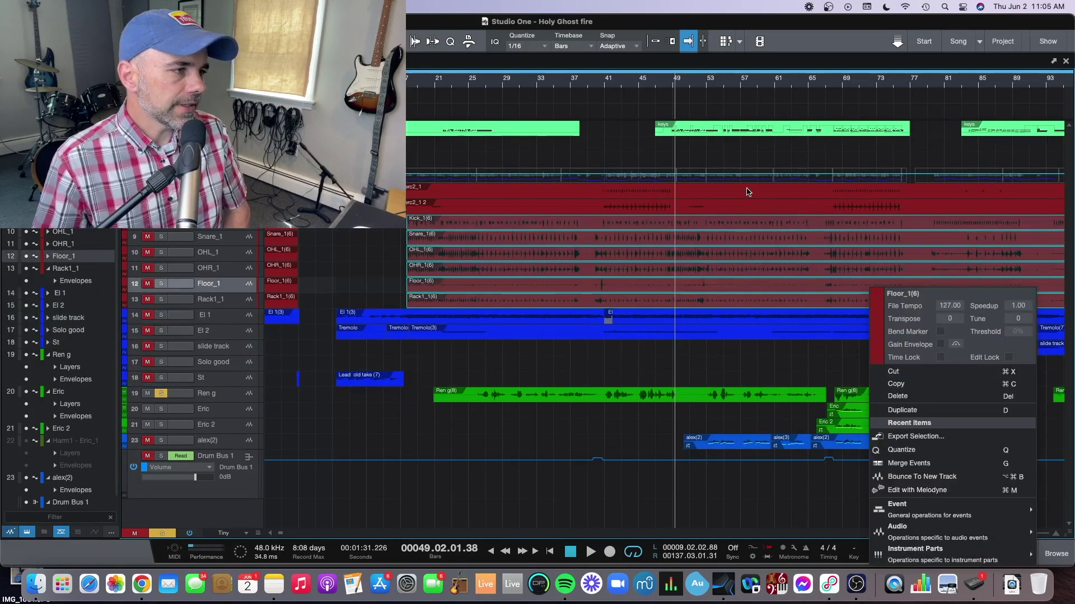
click(601, 160)
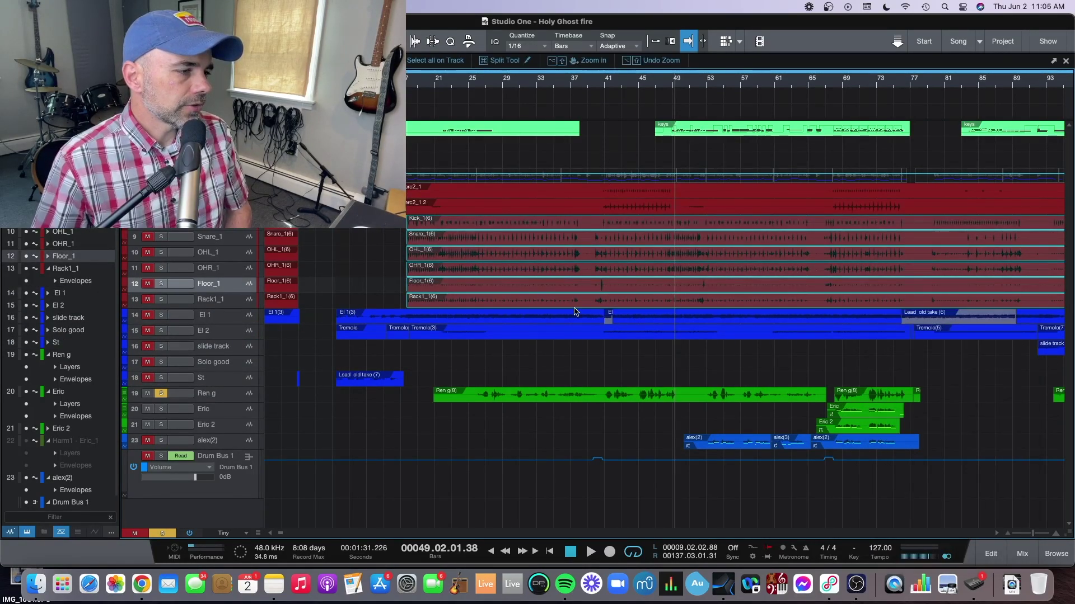
click(603, 483)
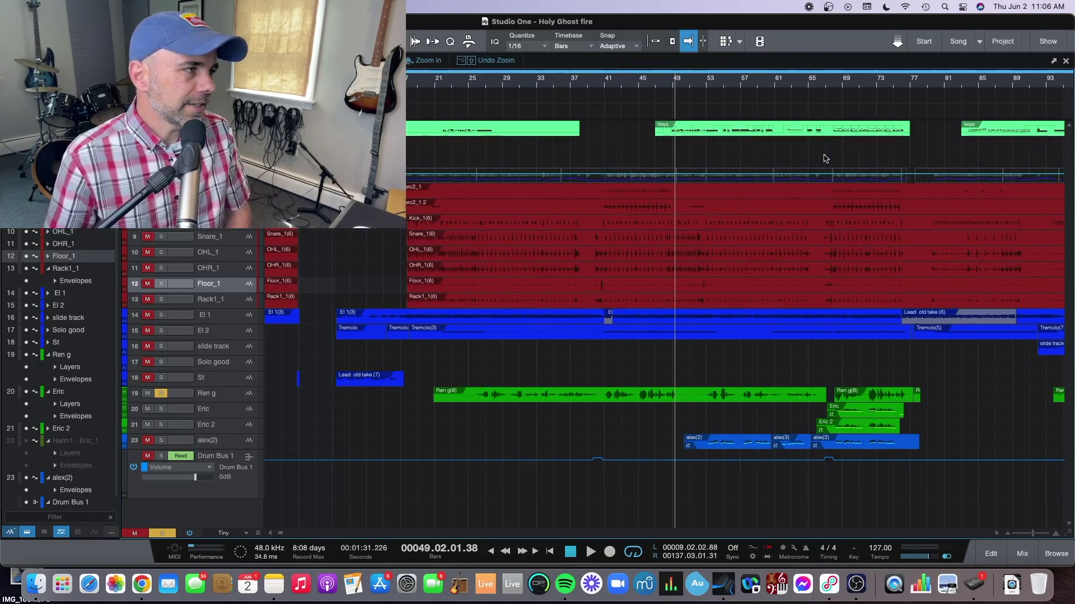
click(801, 84)
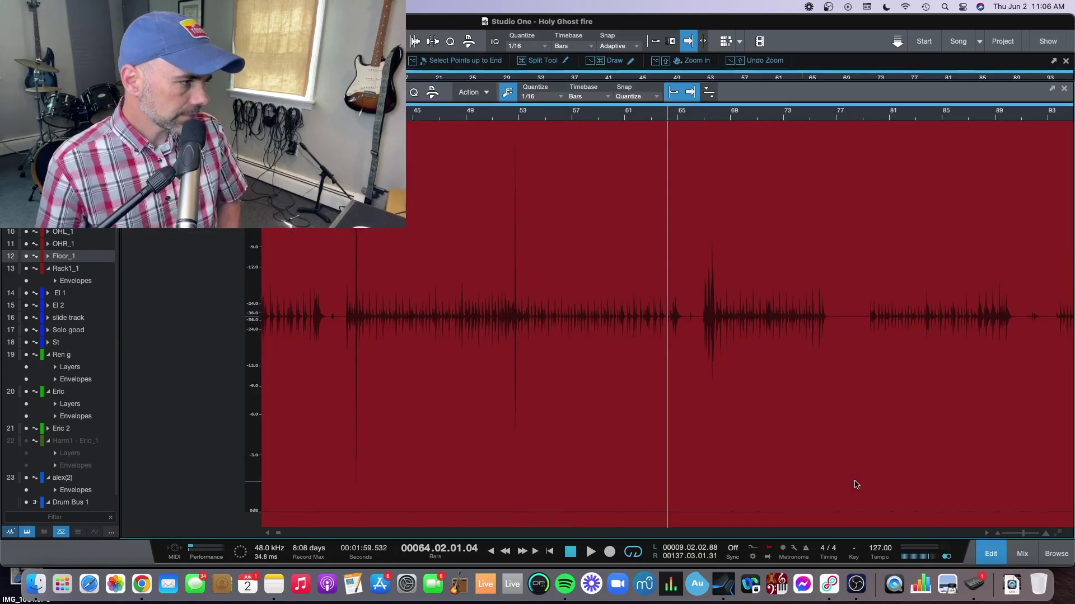
Step: In the mixer, unmute and solo Drum Bus 1 and unsolo voc 2 Bus
key(F3)
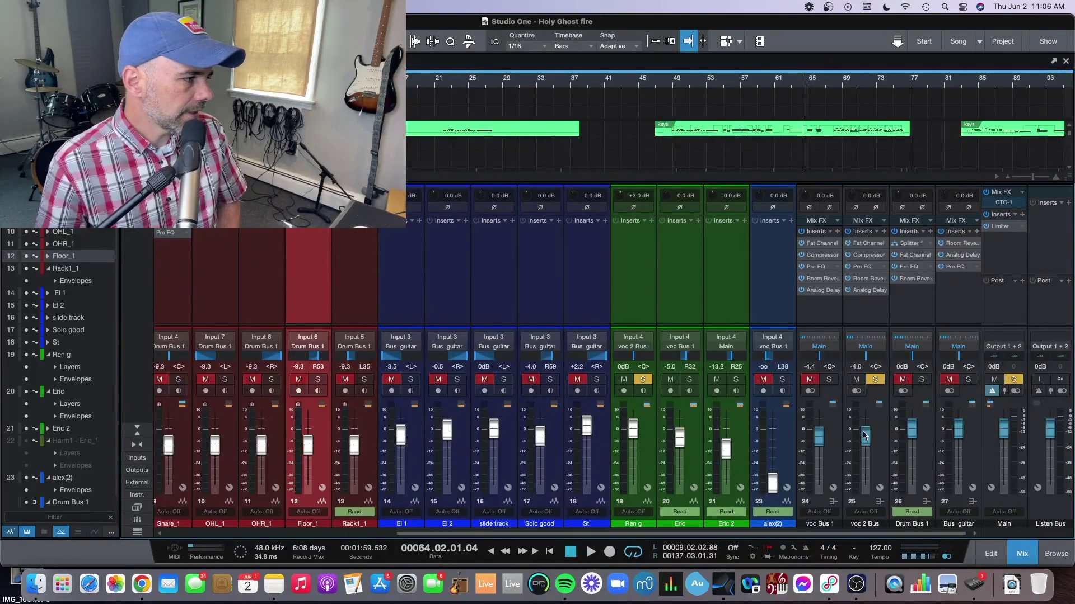
click(902, 377)
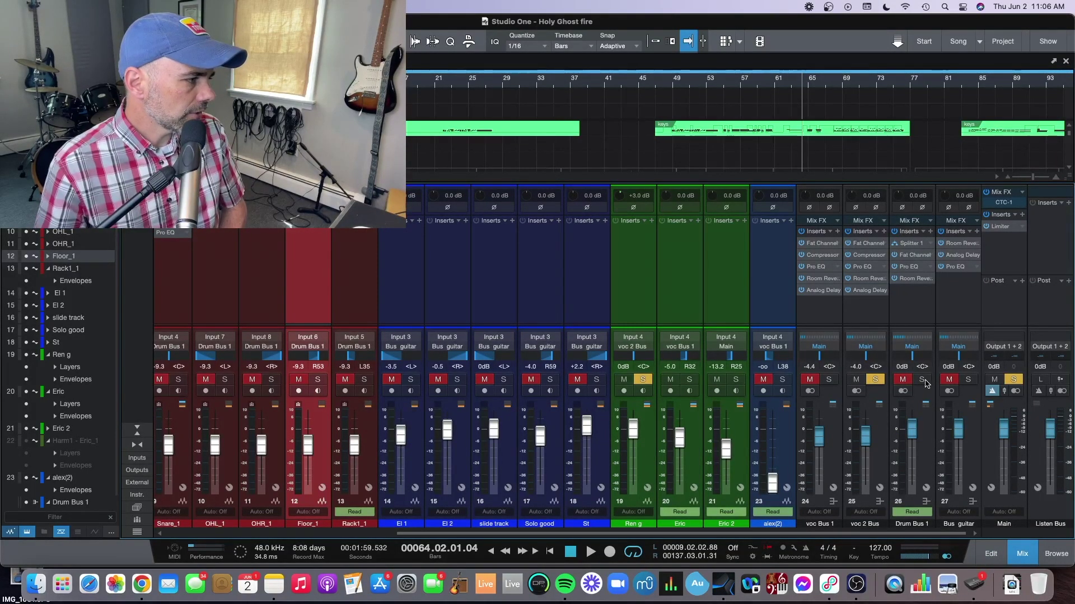
click(922, 380)
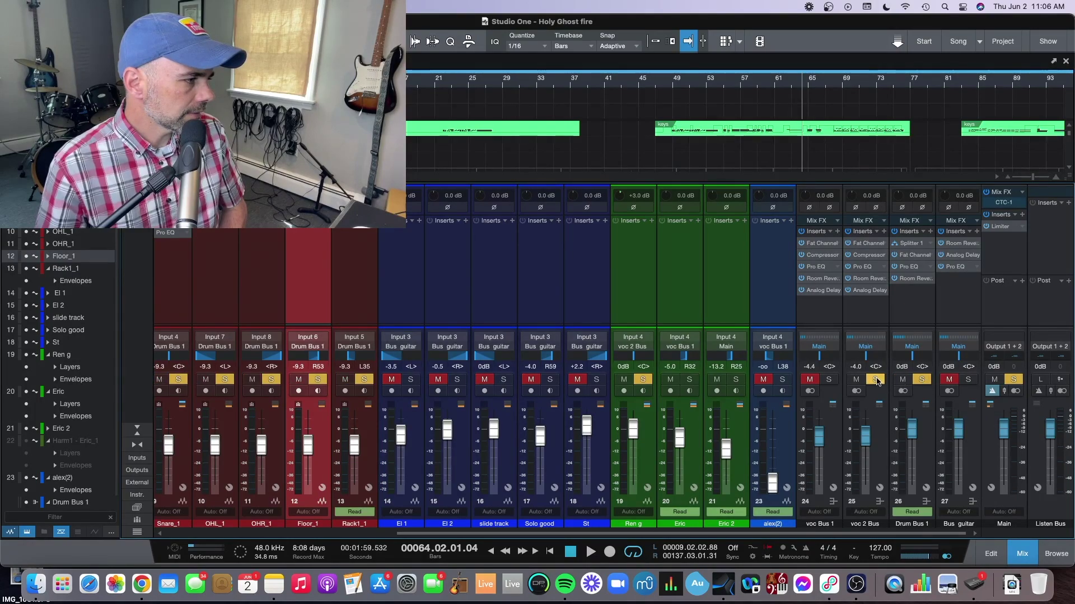
click(875, 379)
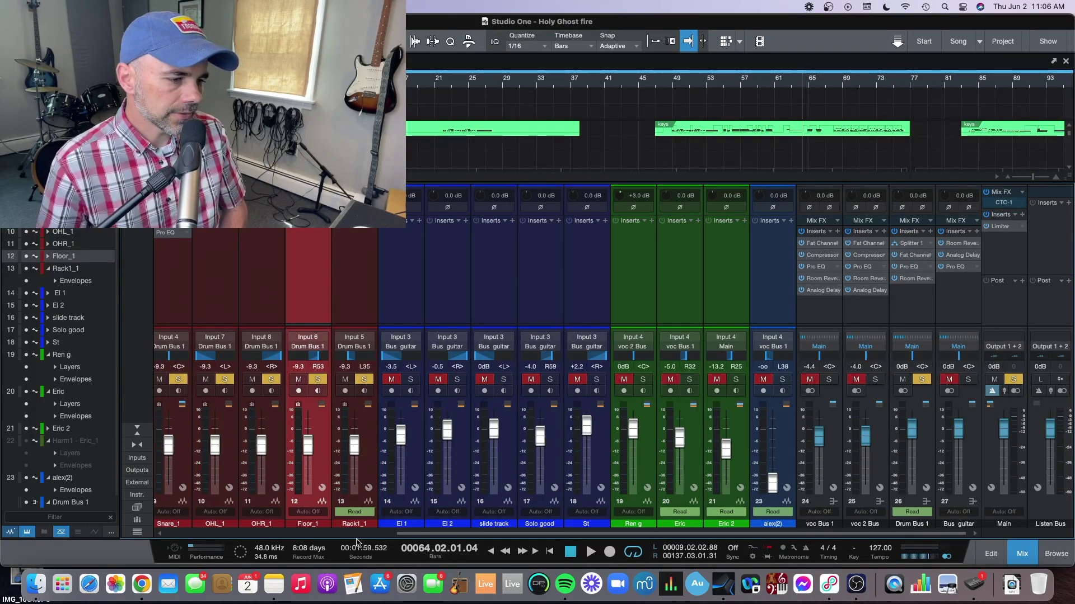
Step: Solo Kick_1, start playback from bar 64, and close the mixer
click(352, 536)
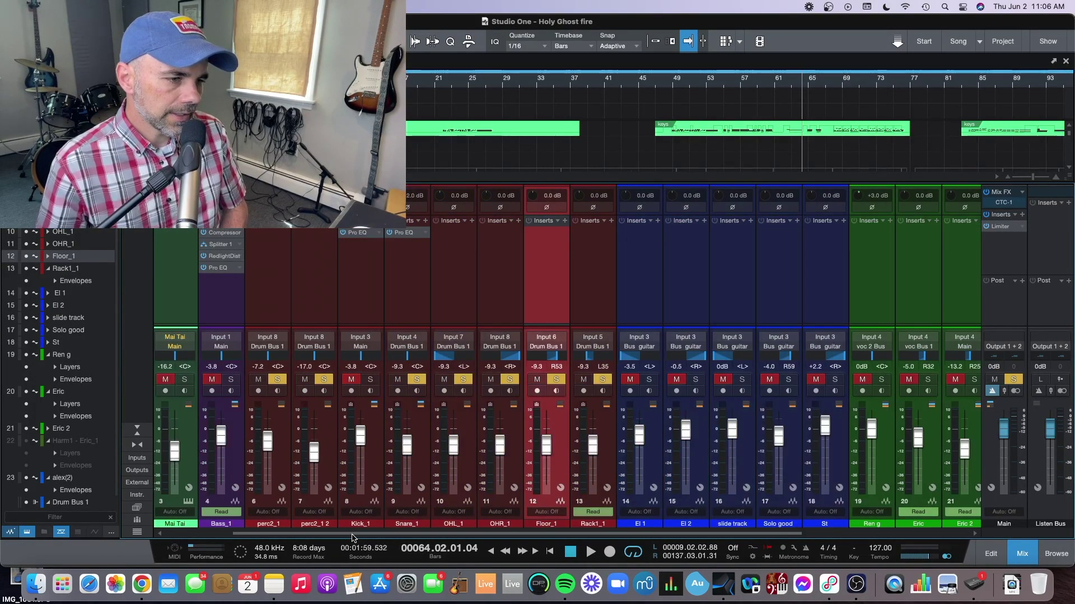
click(370, 379)
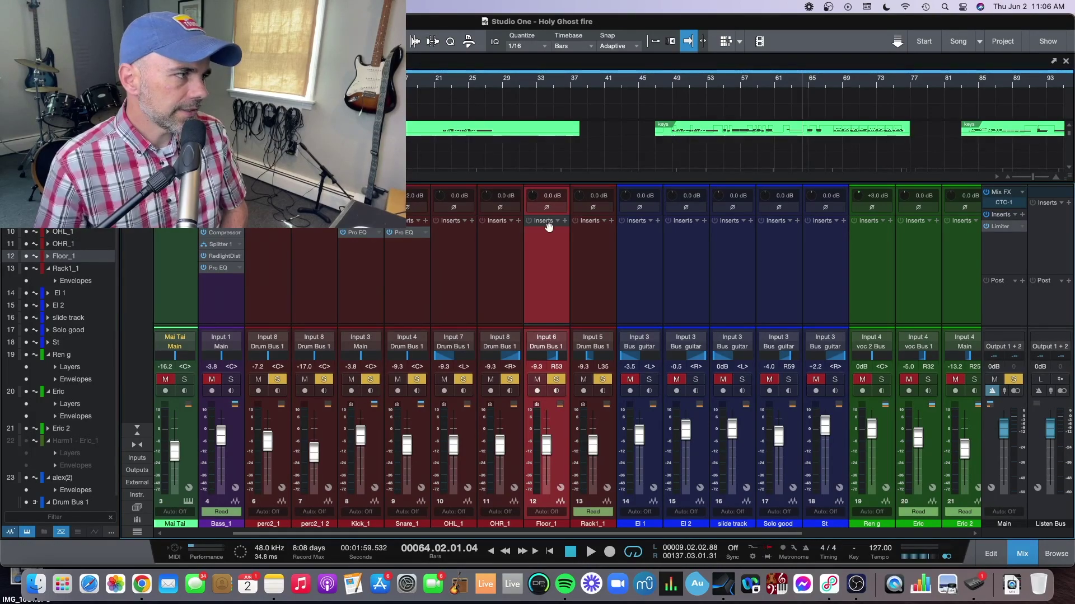
key(space)
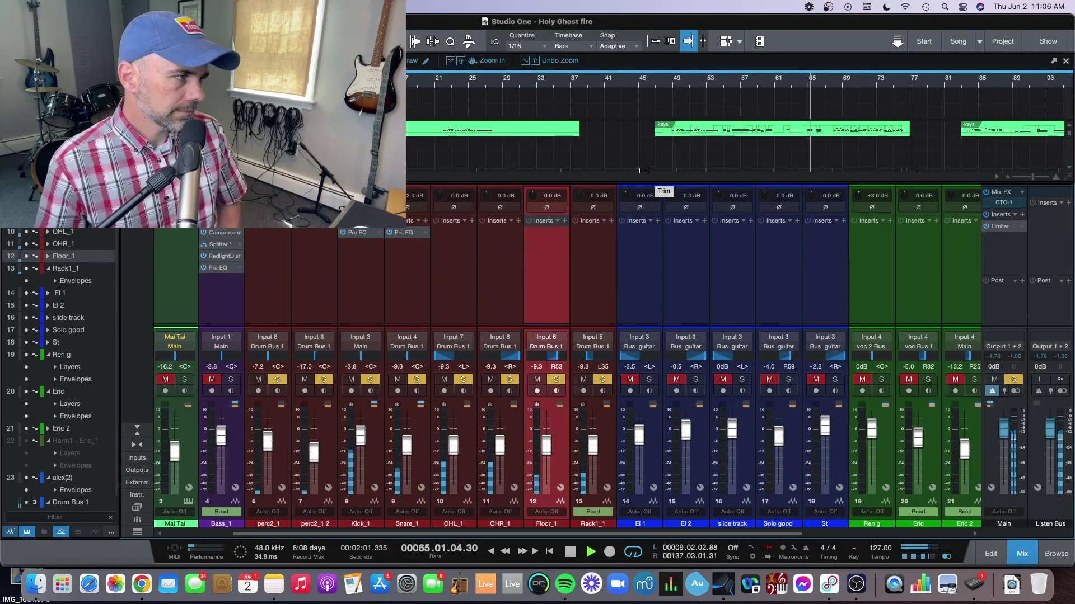
key(F3)
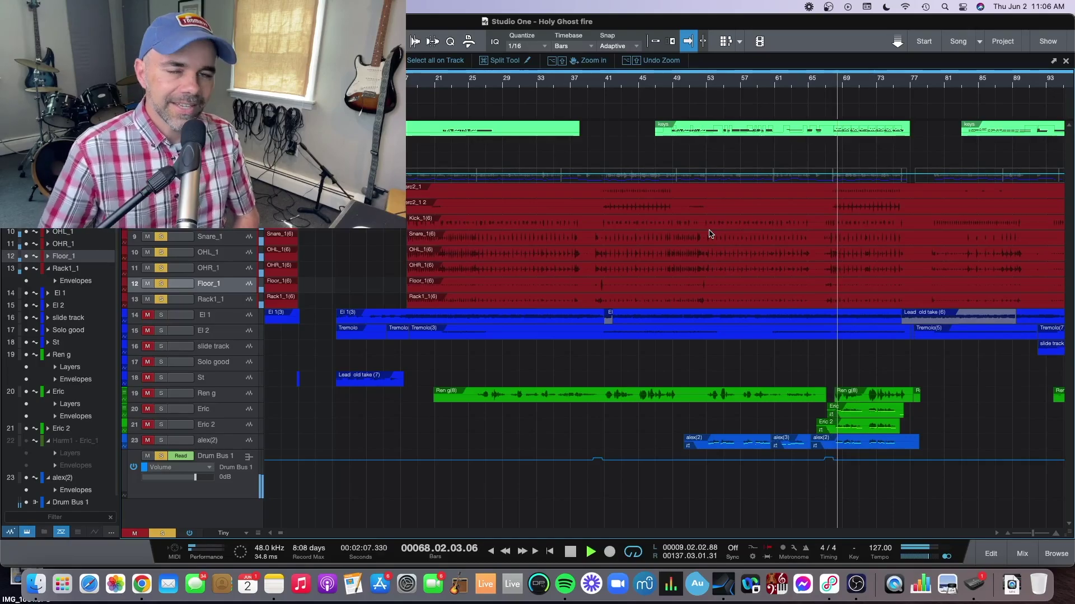
Step: Stop playback around bar 68
key(space)
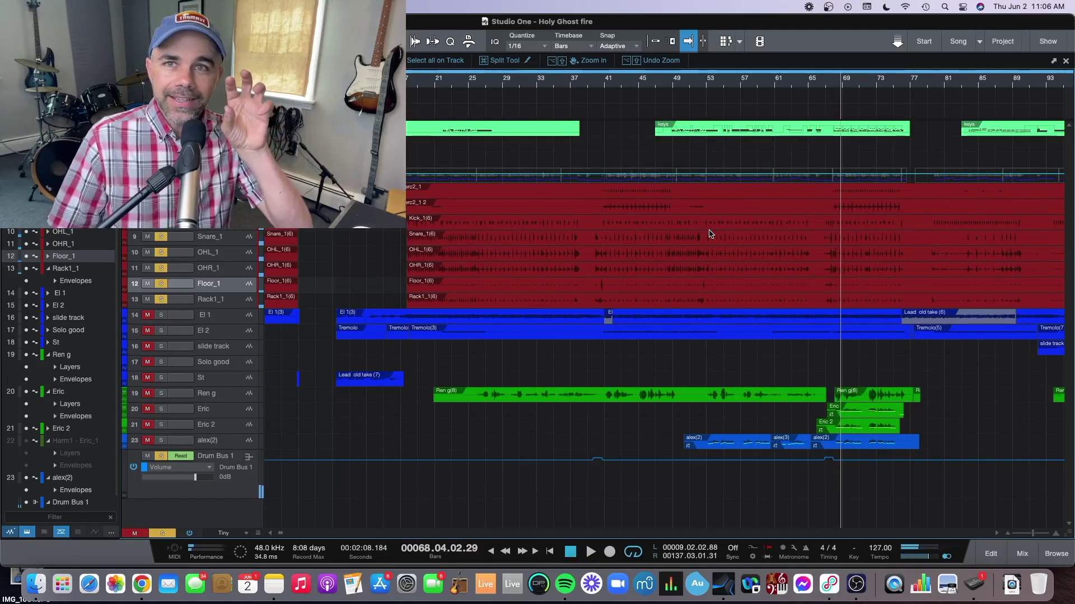